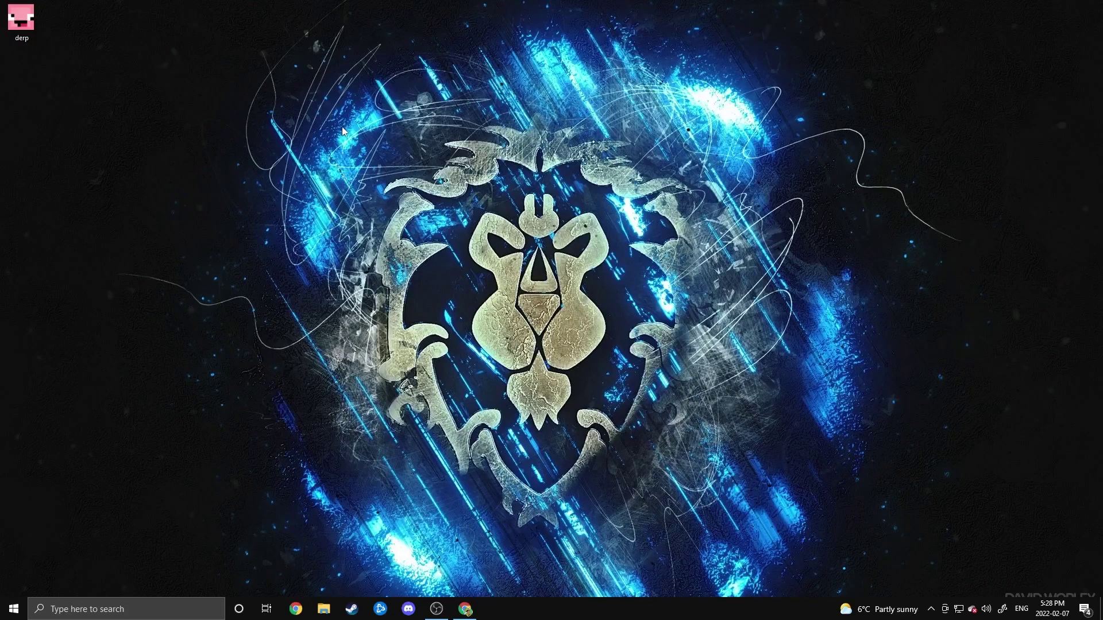
Download the universal fabric-installer-0.10.2 jar from fabricmc.net's Minecraft Launcher installation page
{"action": "left_click", "coordinate": [474, 607]}
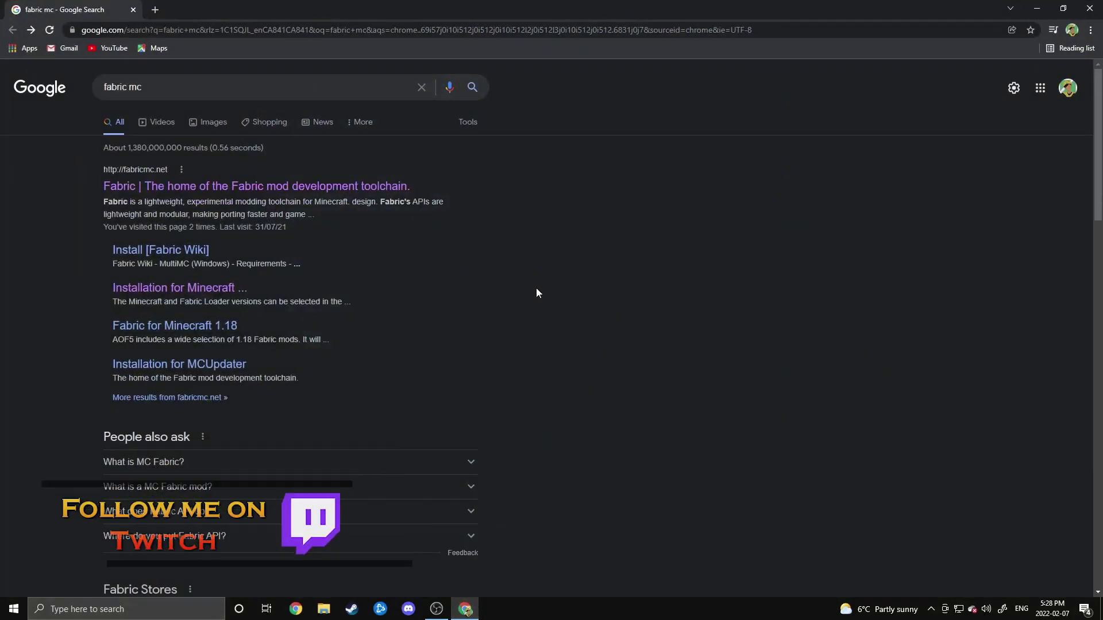
{"action": "left_click", "coordinate": [239, 187]}
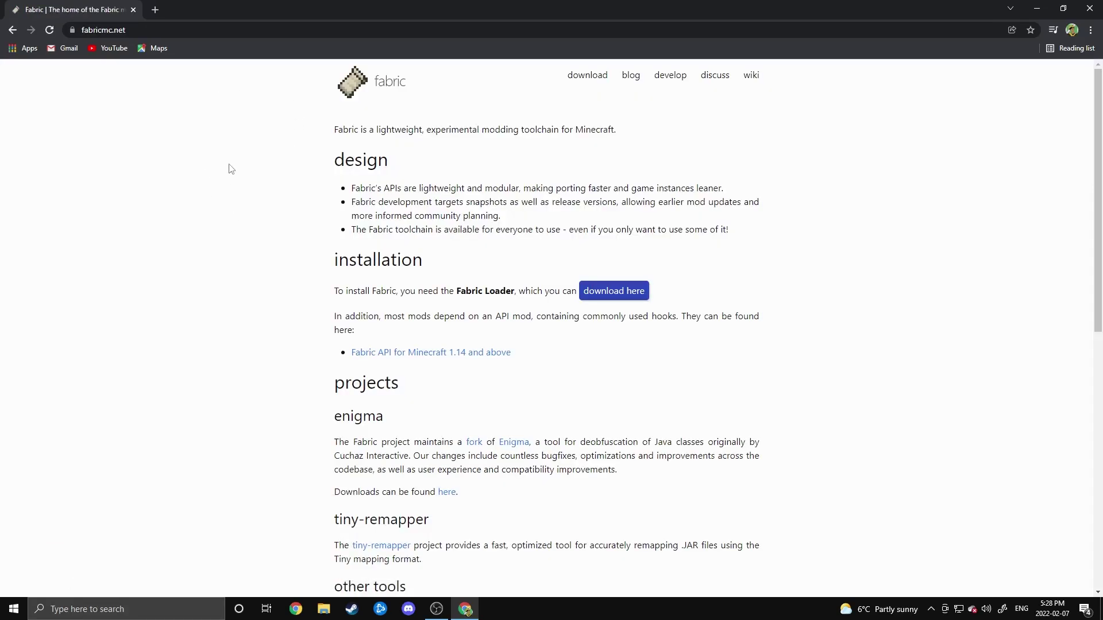
{"action": "left_click", "coordinate": [621, 296]}
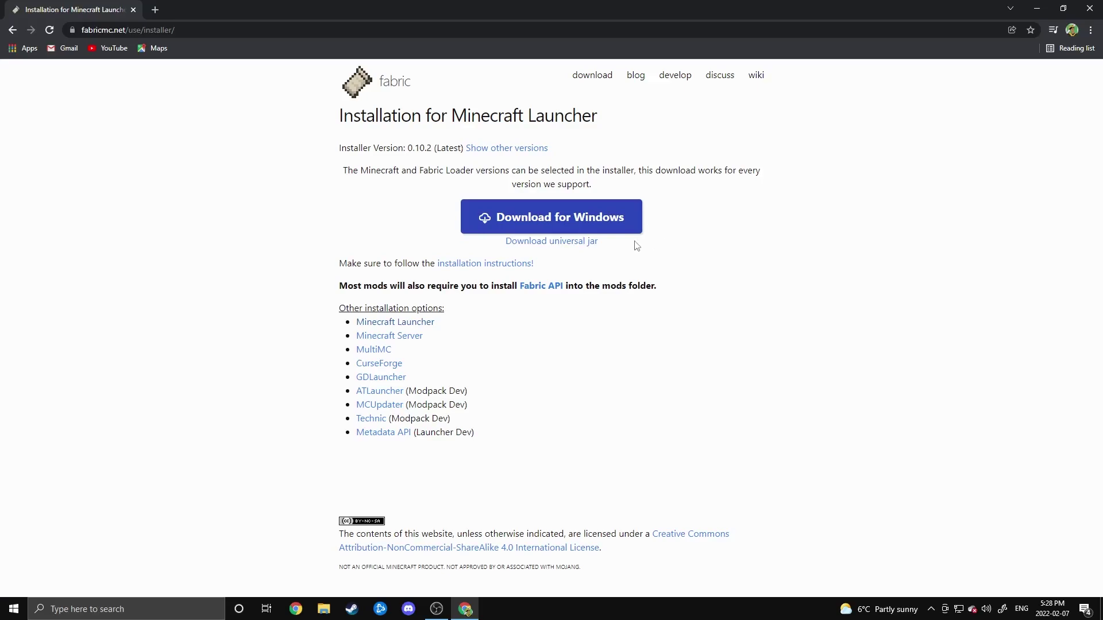
{"action": "left_click", "coordinate": [592, 246]}
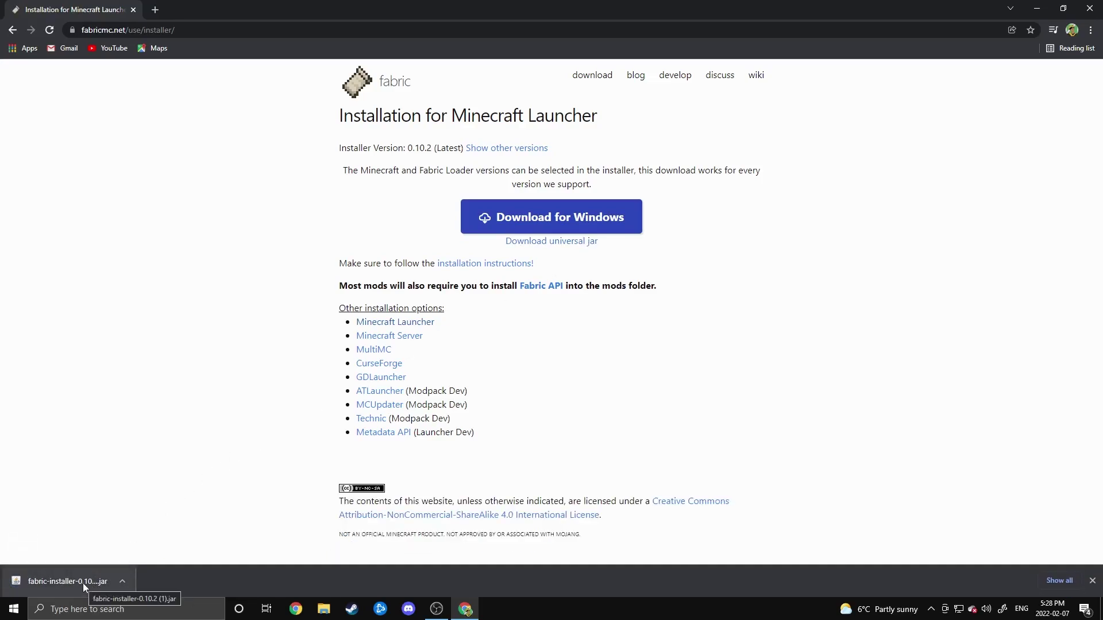
Run the Fabric installer and install Fabric Loader 0.13.1 for Minecraft version 1.18.1
{"action": "left_click", "coordinate": [83, 584]}
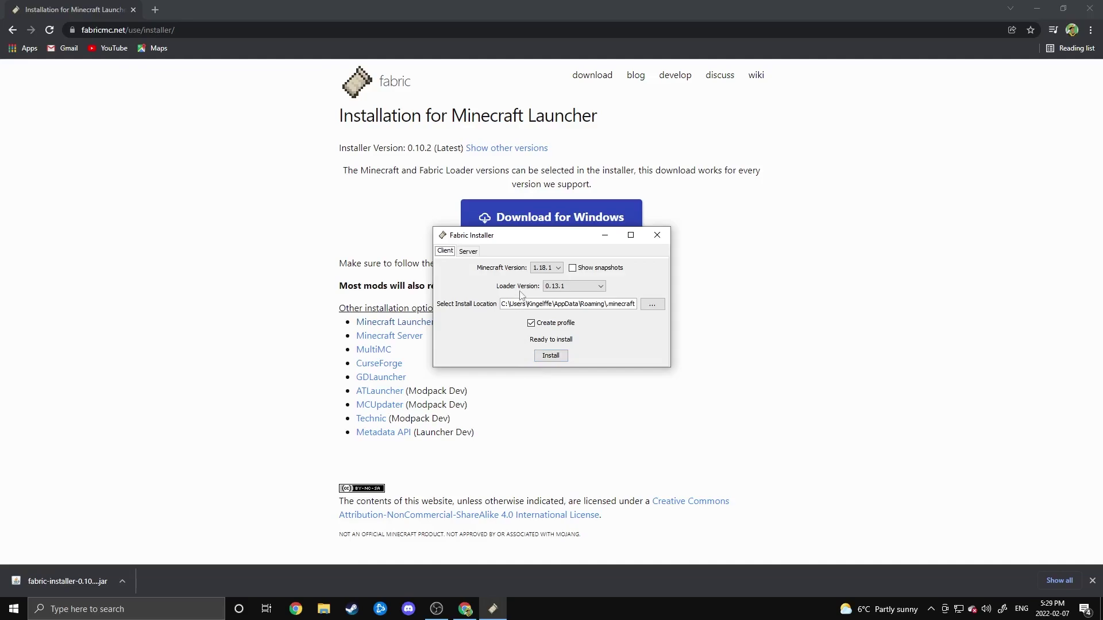
{"action": "left_click", "coordinate": [557, 270]}
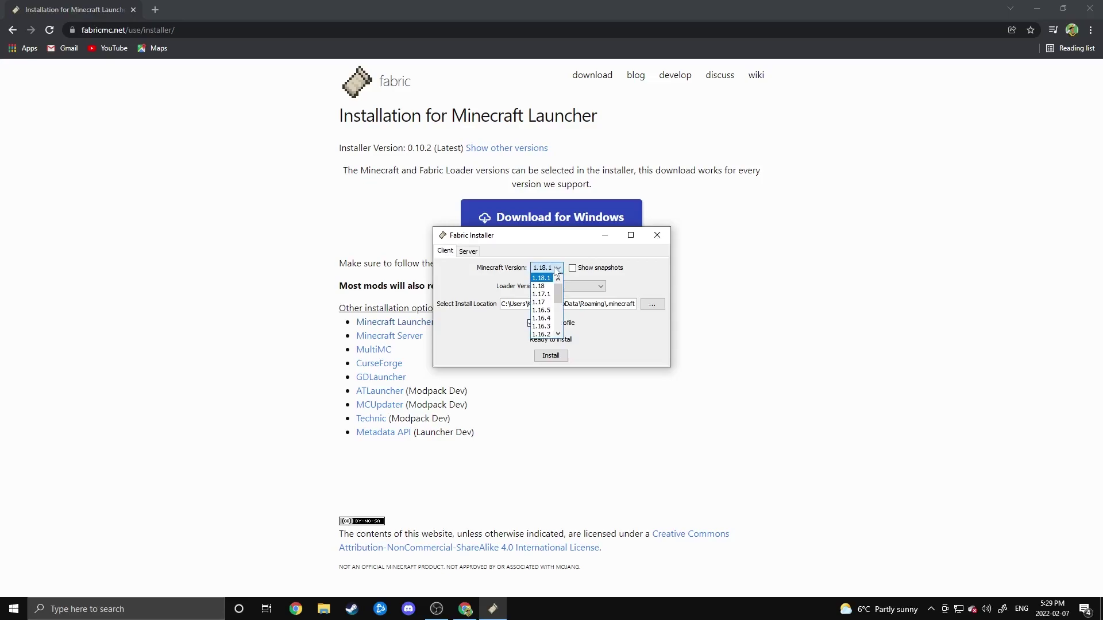
{"action": "left_click", "coordinate": [557, 271]}
{"action": "left_click", "coordinate": [551, 356]}
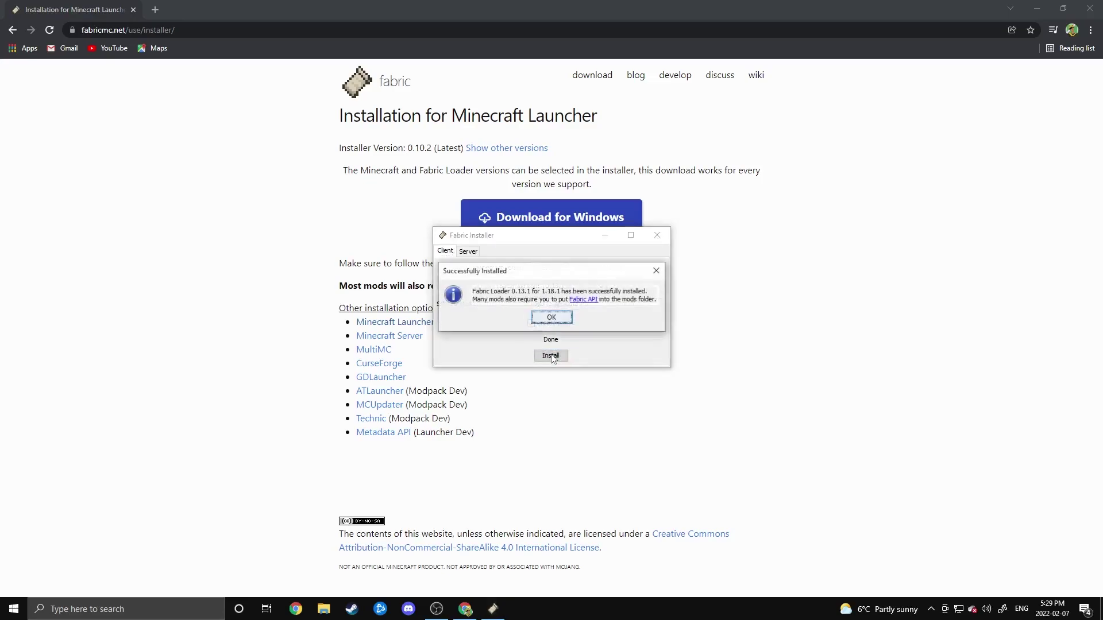
{"action": "left_click", "coordinate": [560, 320]}
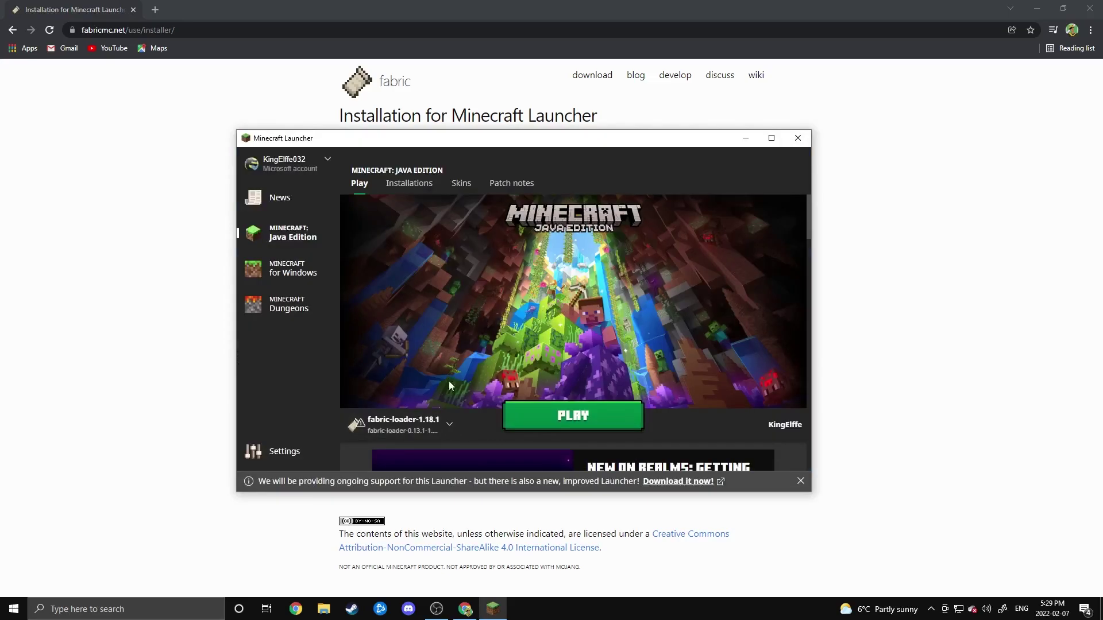
Check that the fabric-loader-1.18.1 profile appears in the Minecraft Launcher's installation selector
{"action": "mouse_move", "coordinate": [404, 431]}
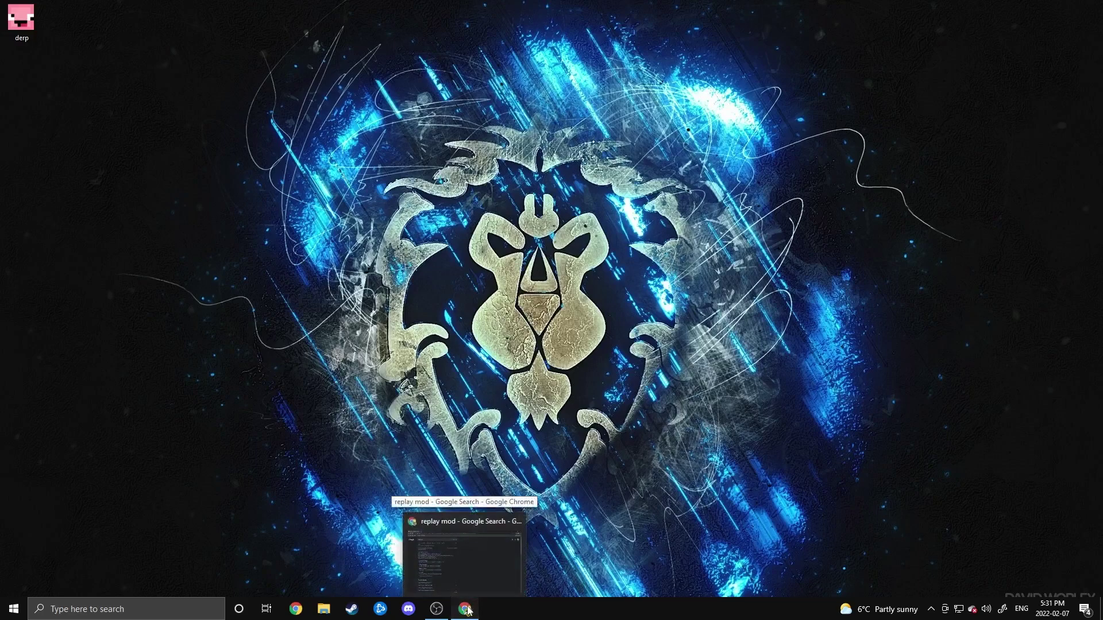
Download the Replay Mod v2.6.3 jar for Minecraft 1.18.1 + 1.18 from replaymod.com and open it
{"action": "left_click", "coordinate": [467, 609]}
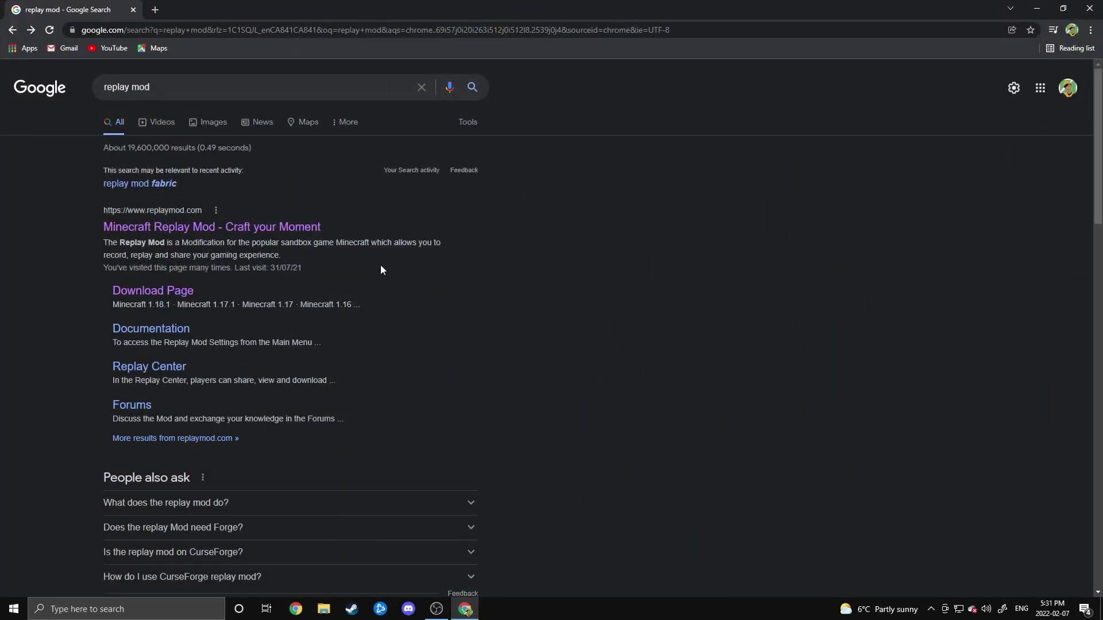
{"action": "left_click", "coordinate": [234, 230]}
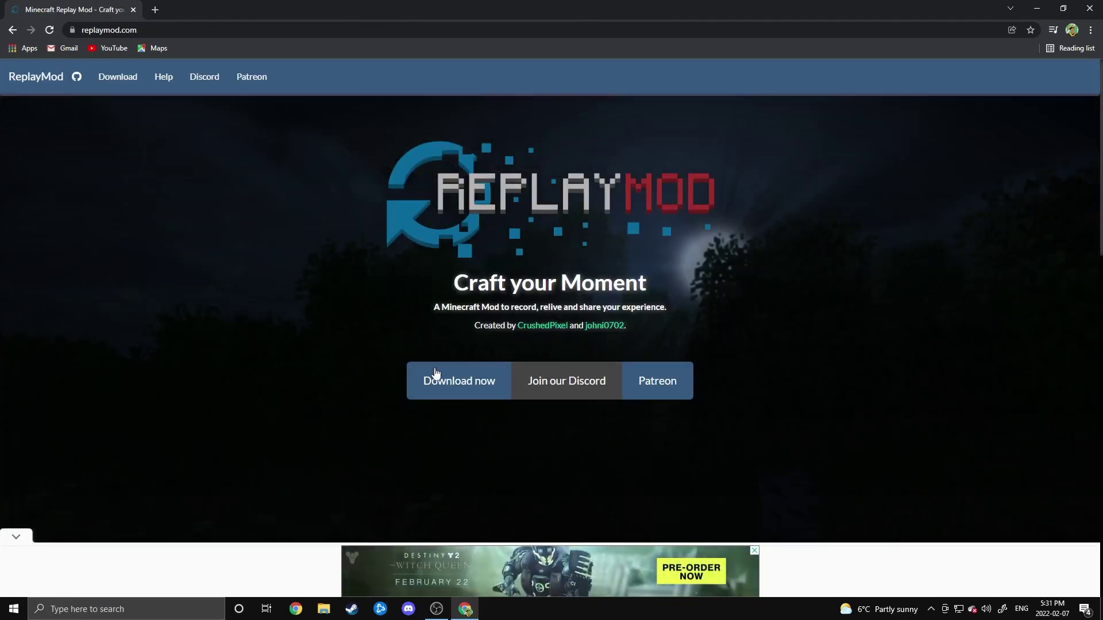
{"action": "left_click", "coordinate": [447, 385]}
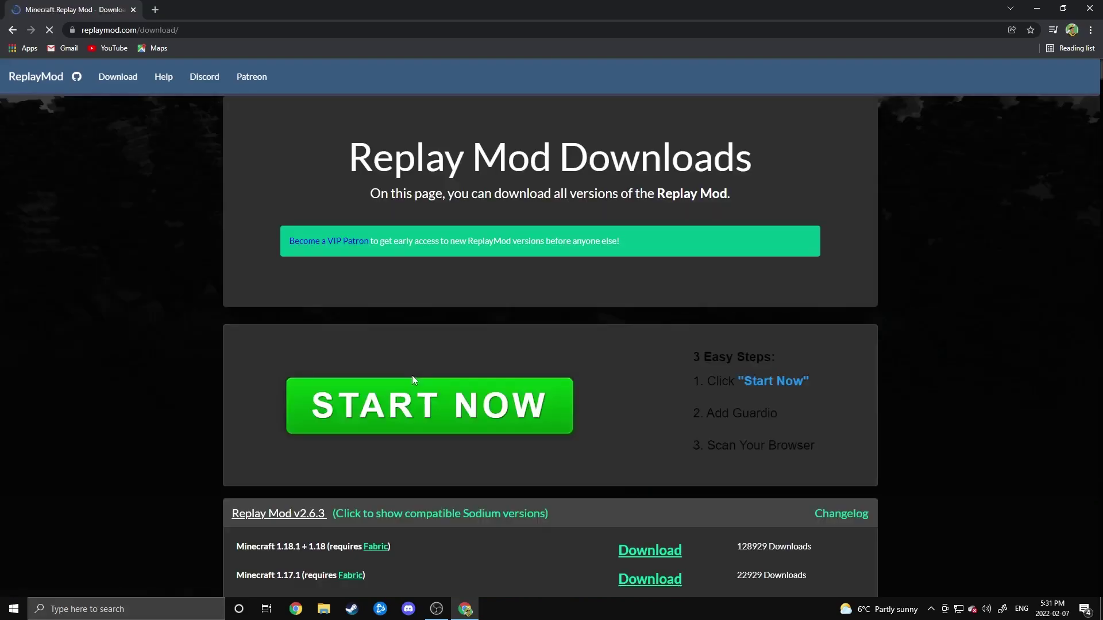
{"action": "scroll", "coordinate": [155, 402], "scroll_direction": "down", "scroll_amount": 4}
{"action": "scroll", "coordinate": [159, 397], "scroll_direction": "down", "scroll_amount": 1}
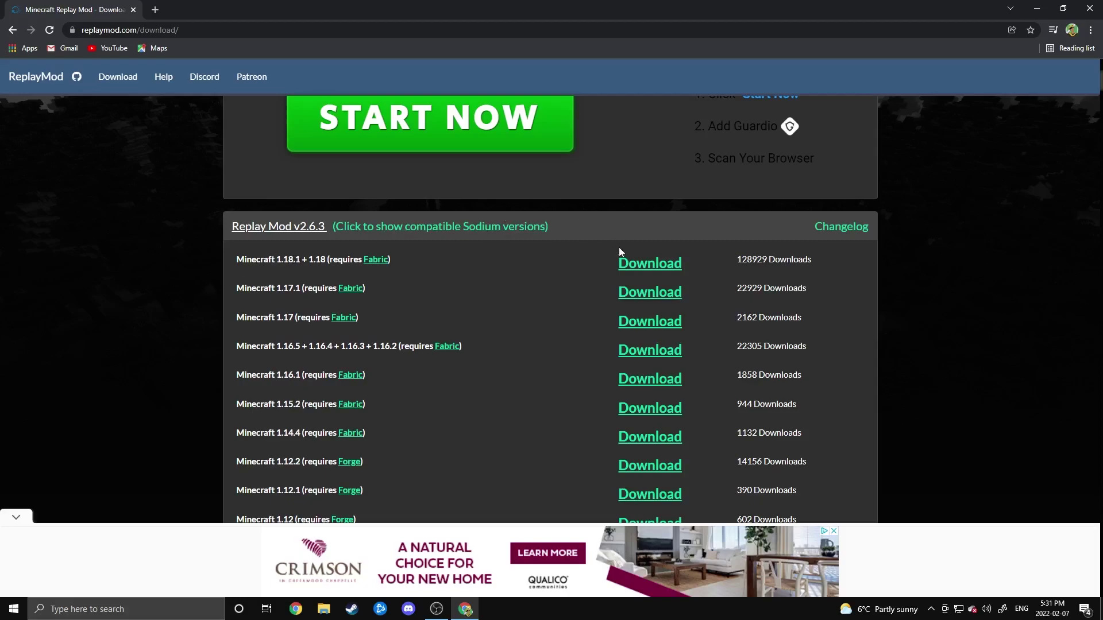
{"action": "left_click", "coordinate": [637, 265]}
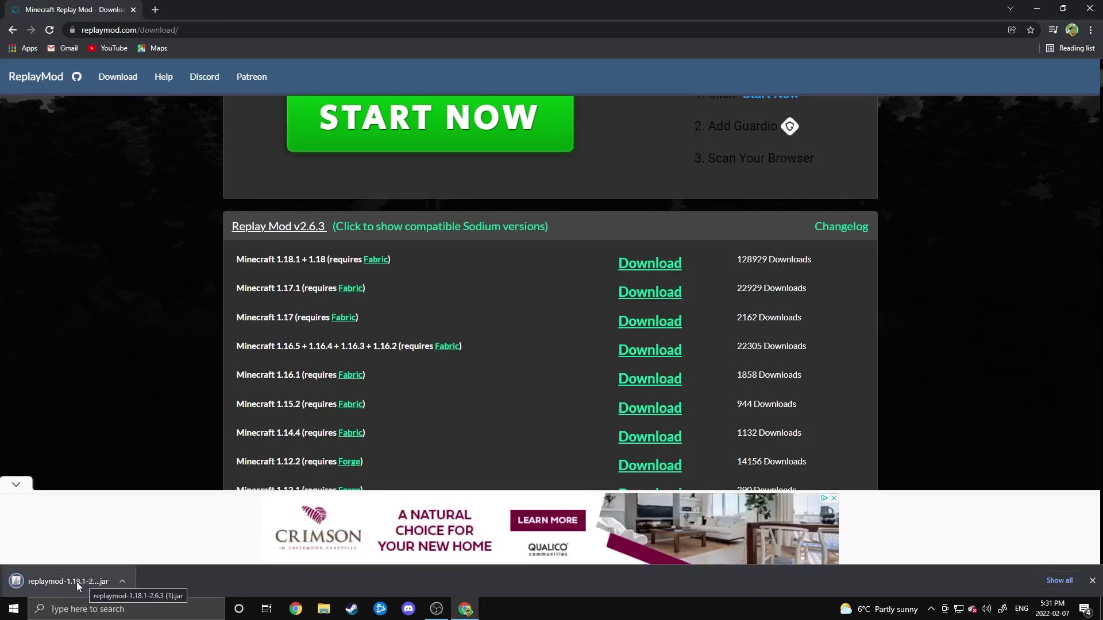
{"action": "left_click", "coordinate": [77, 582]}
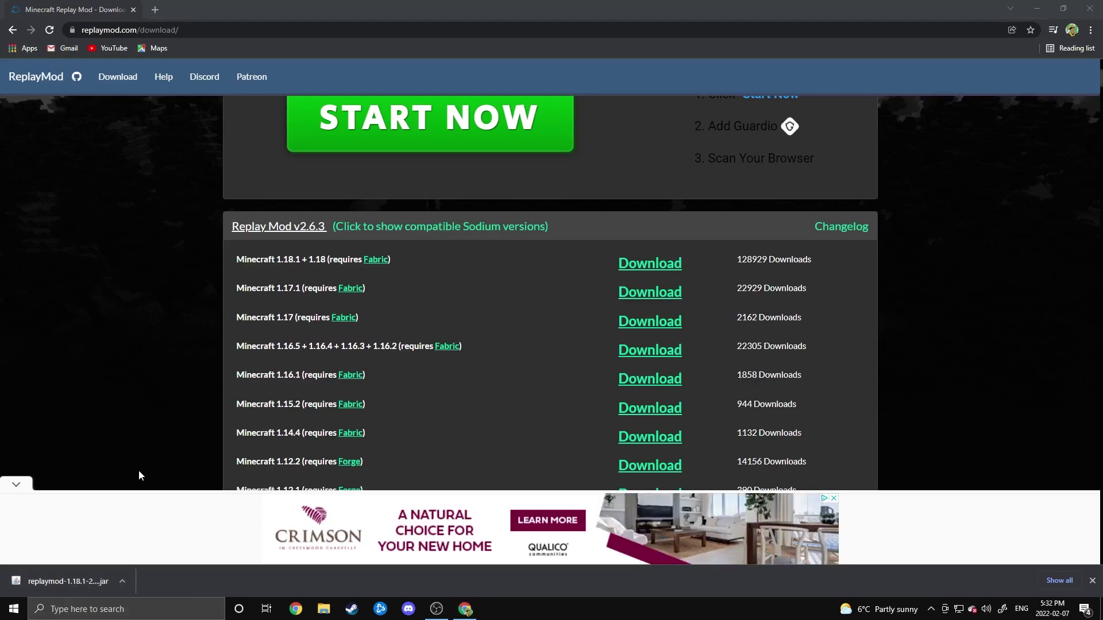
Open the .minecraft folder inside the roaming AppData directory
{"action": "key", "text": "super+r"}
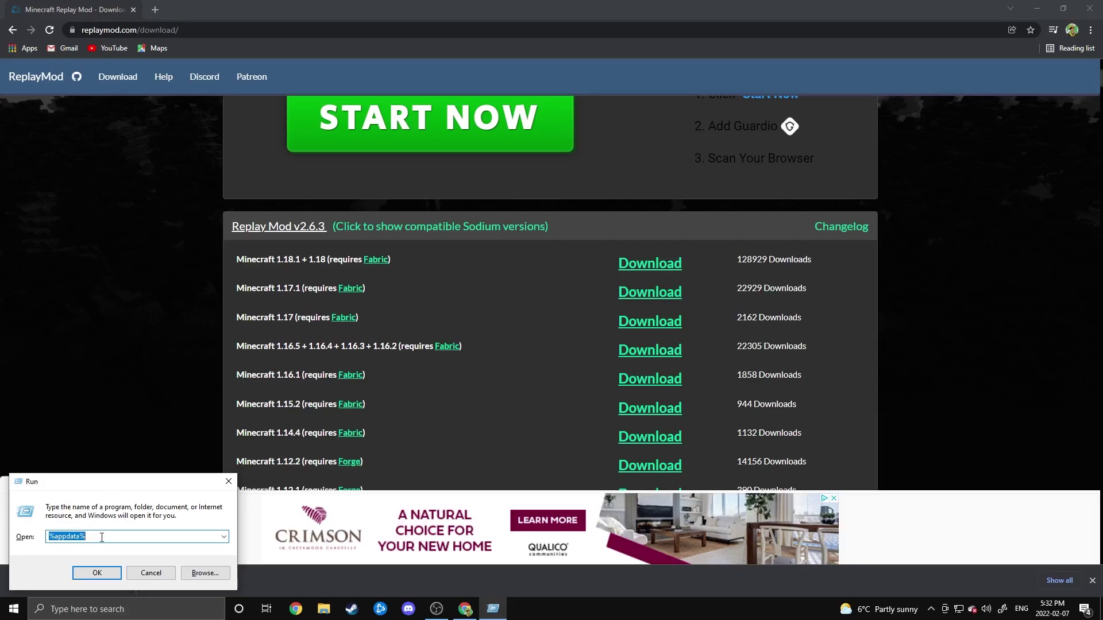
{"action": "key", "text": "Return"}
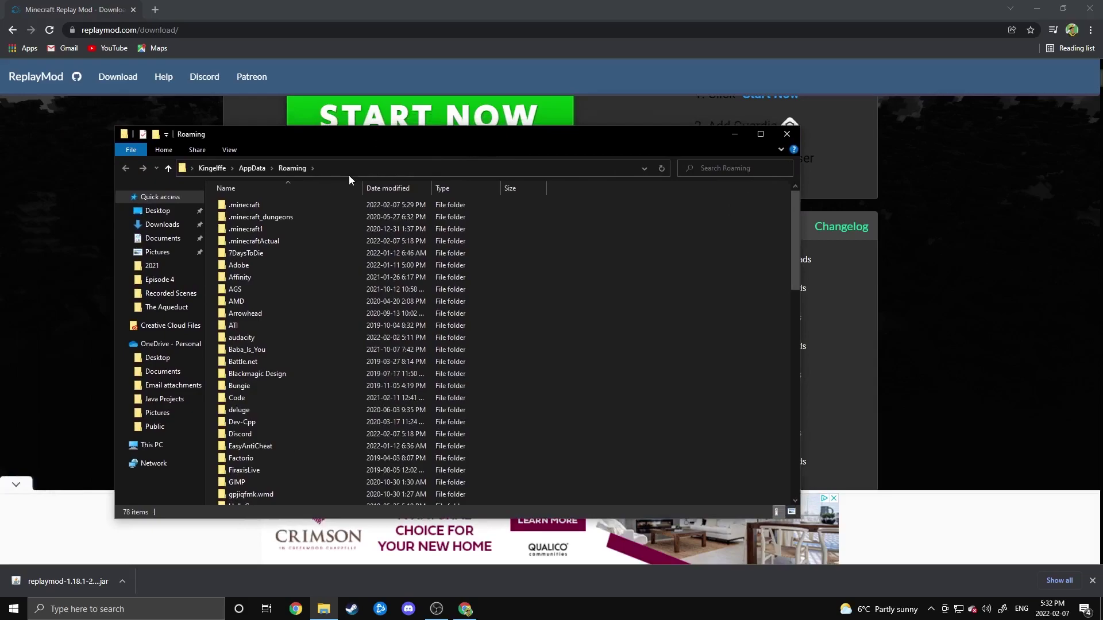
{"action": "double_click", "coordinate": [267, 206]}
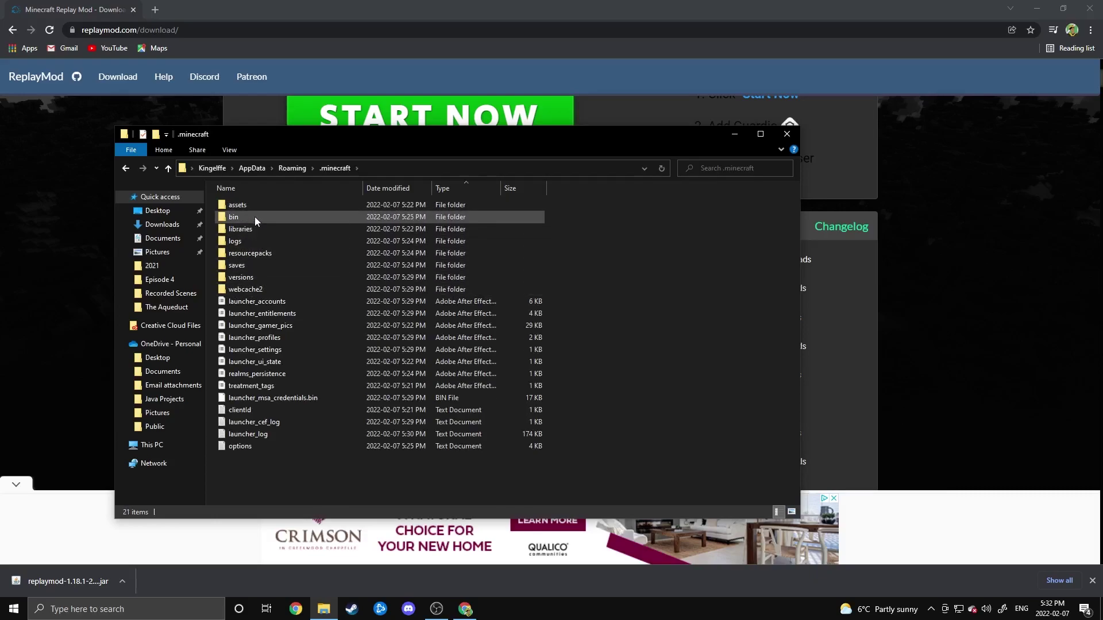
Create a new folder named 'mods' and drag the replaymod jar into it
{"action": "right_click", "coordinate": [271, 462]}
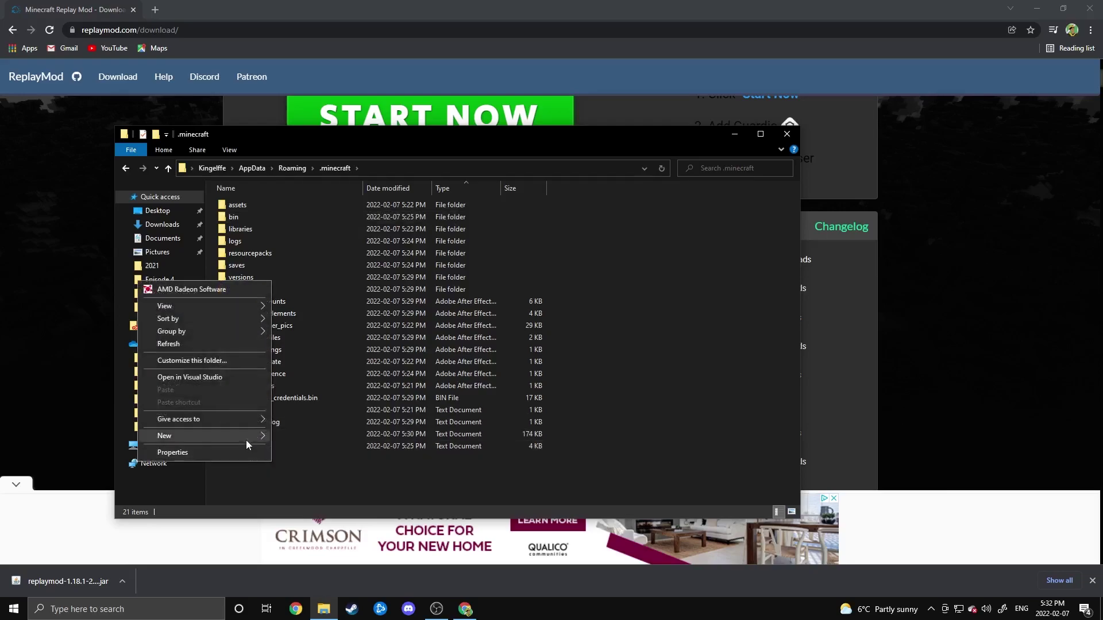
{"action": "mouse_move", "coordinate": [246, 437]}
{"action": "left_click", "coordinate": [306, 436]}
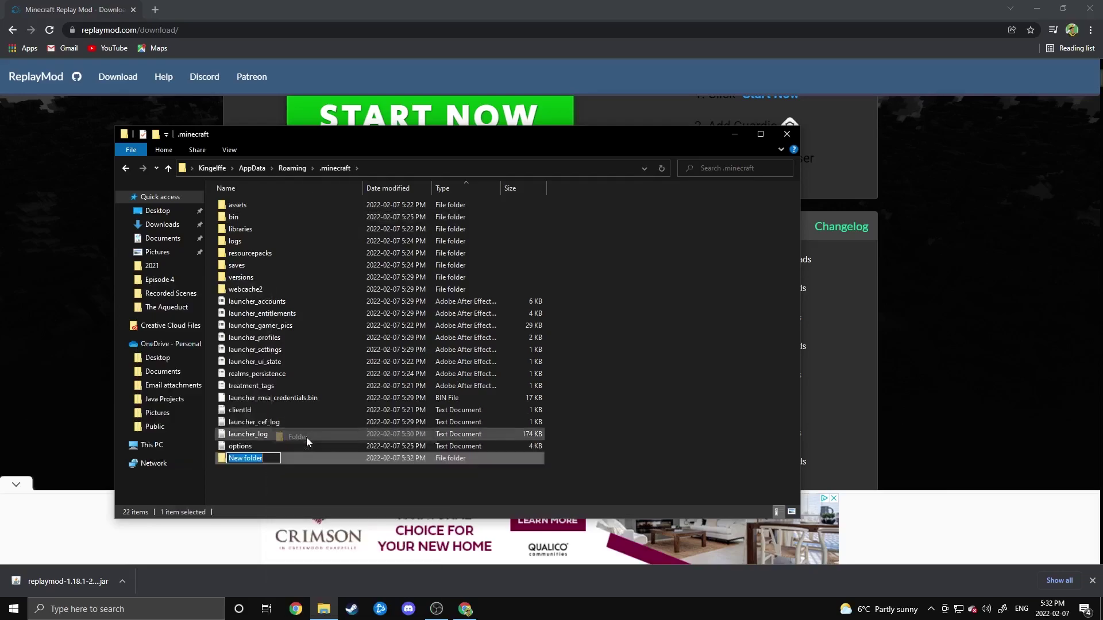
{"action": "type", "text": "mods"}
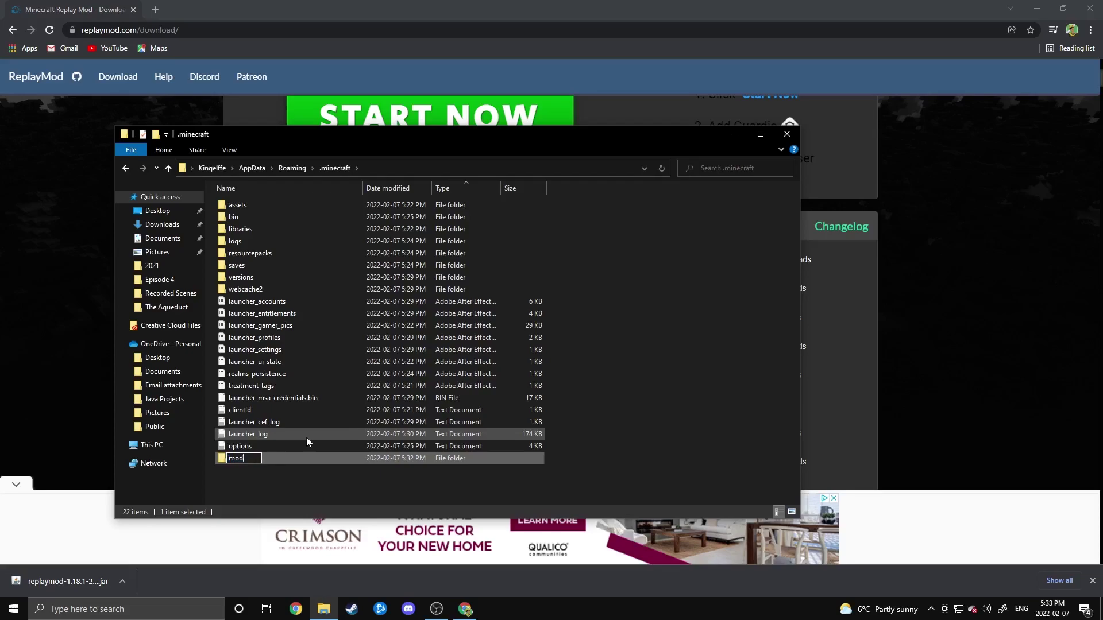
{"action": "key", "text": "Return"}
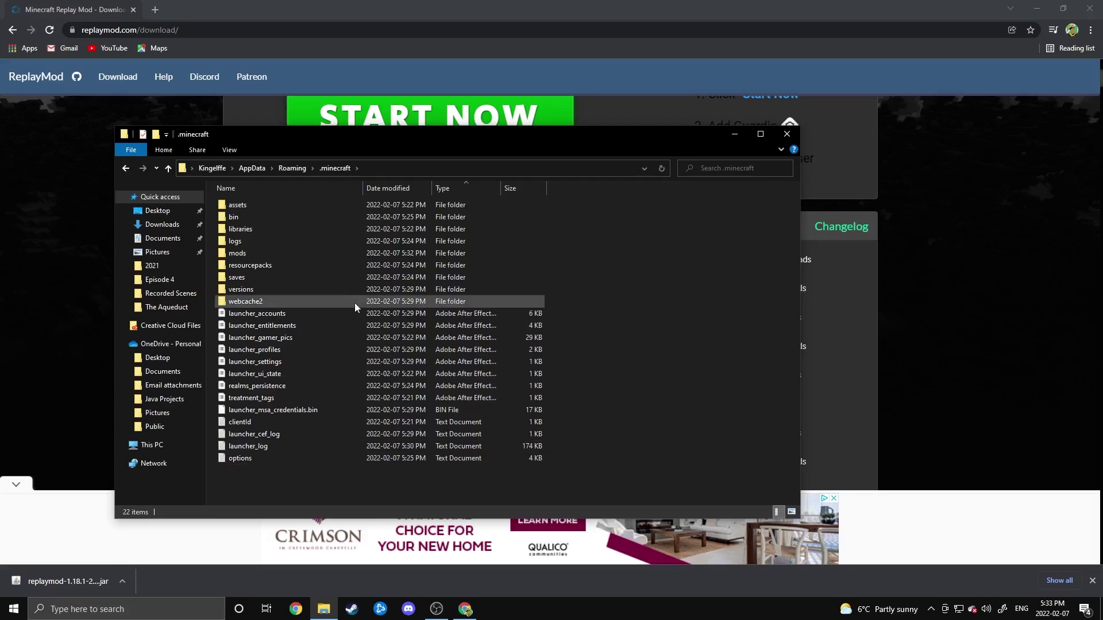
{"action": "double_click", "coordinate": [270, 256]}
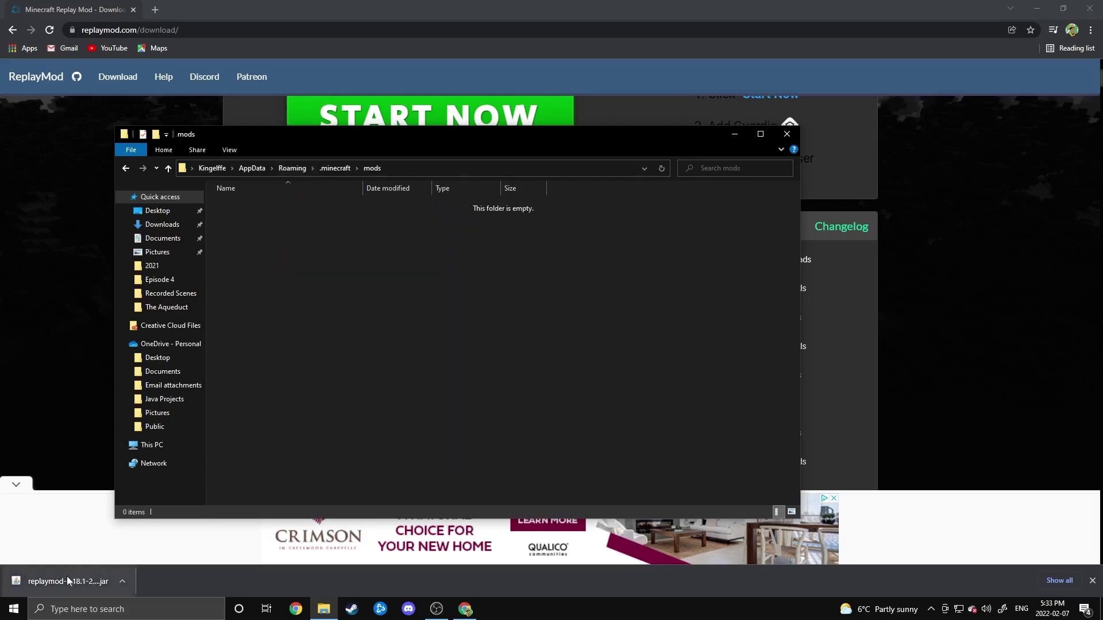
{"action": "left_click_drag", "start_coordinate": [60, 577], "coordinate": [420, 318]}
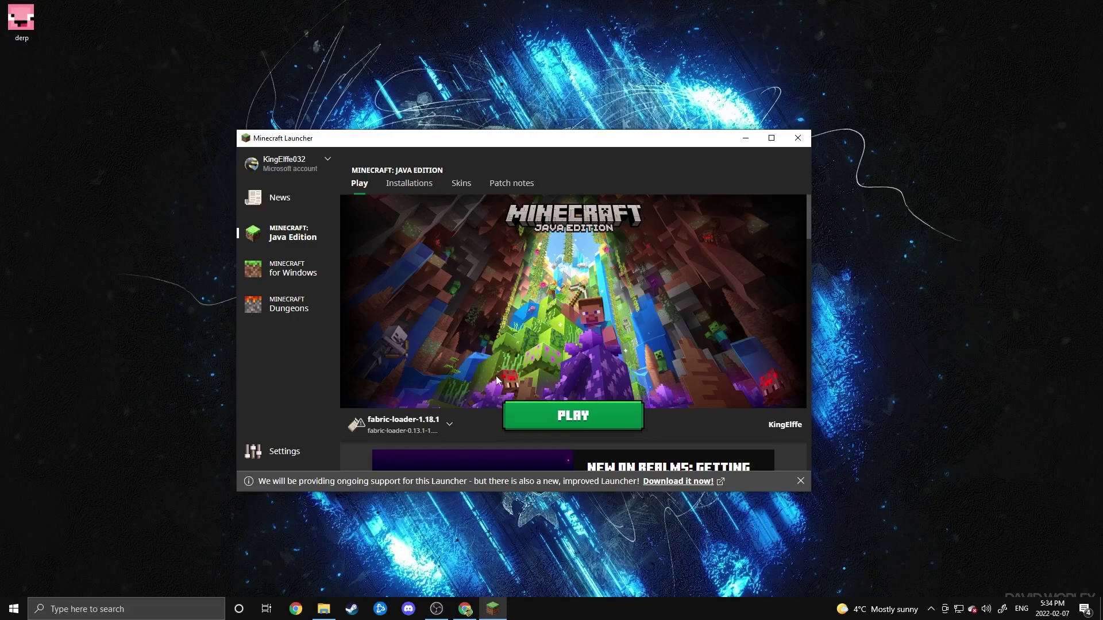
Launch the fabric-loader-1.18.1 installation, accepting the modified-installation risk warning
{"action": "left_click", "coordinate": [543, 414]}
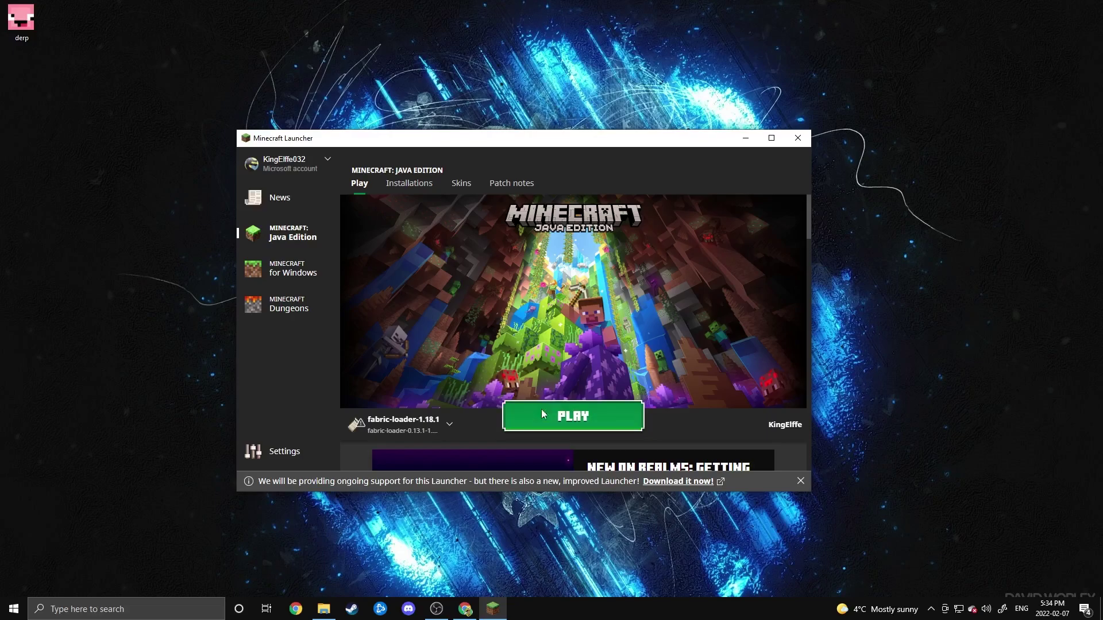
{"action": "left_click", "coordinate": [444, 341]}
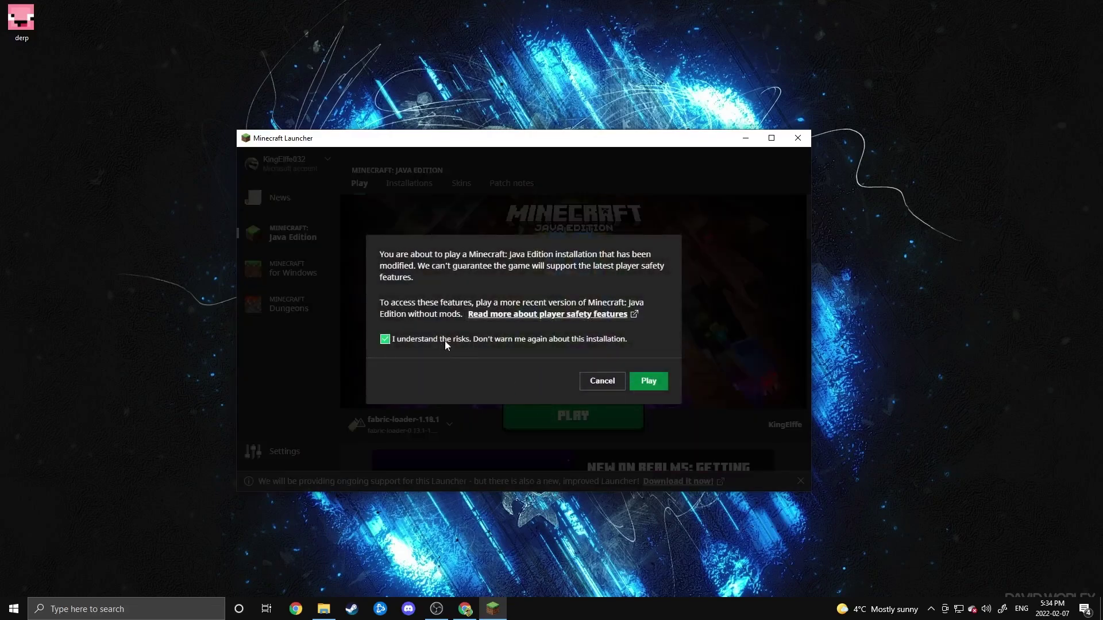
{"action": "left_click", "coordinate": [647, 382]}
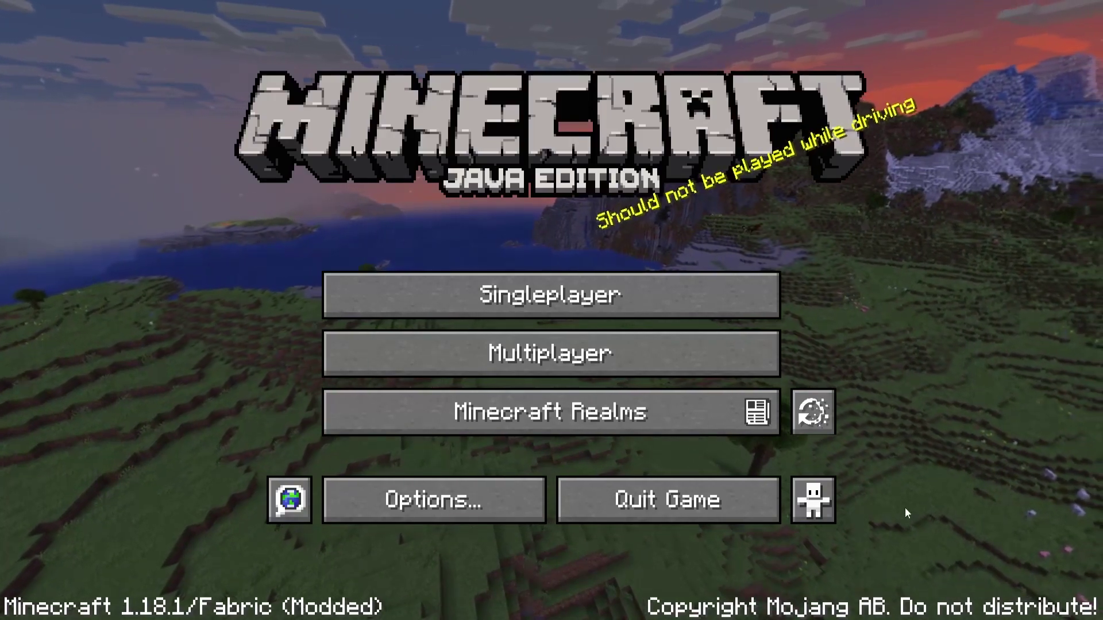
Open a replay in the Replay Viewer and start a video render from Video Settings
{"action": "left_click", "coordinate": [814, 412]}
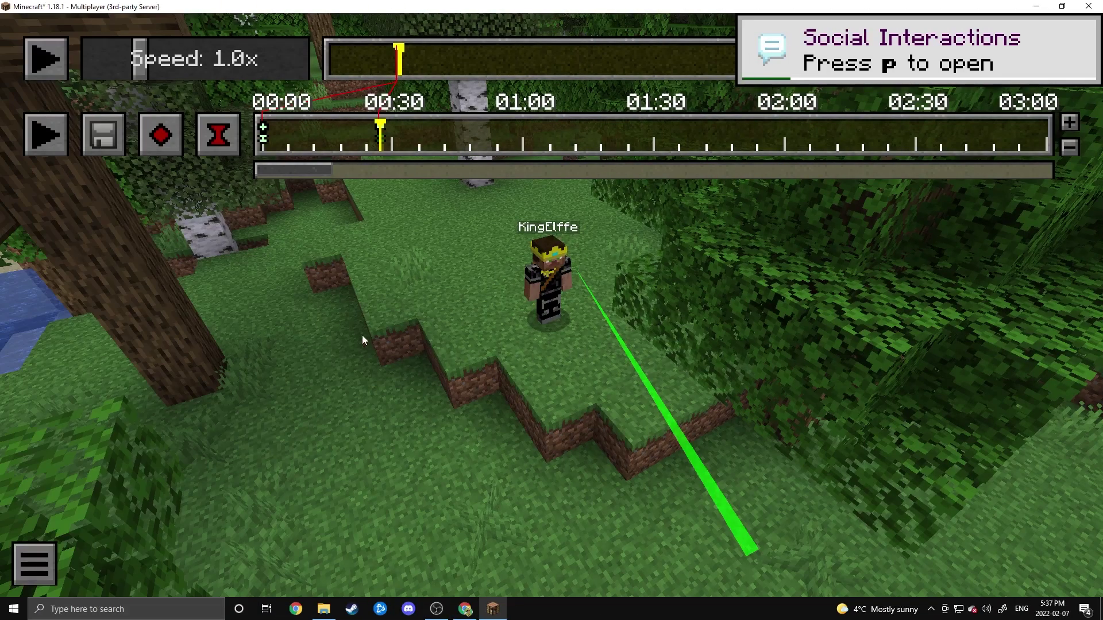
{"action": "left_click", "coordinate": [115, 147]}
{"action": "left_click", "coordinate": [502, 505]}
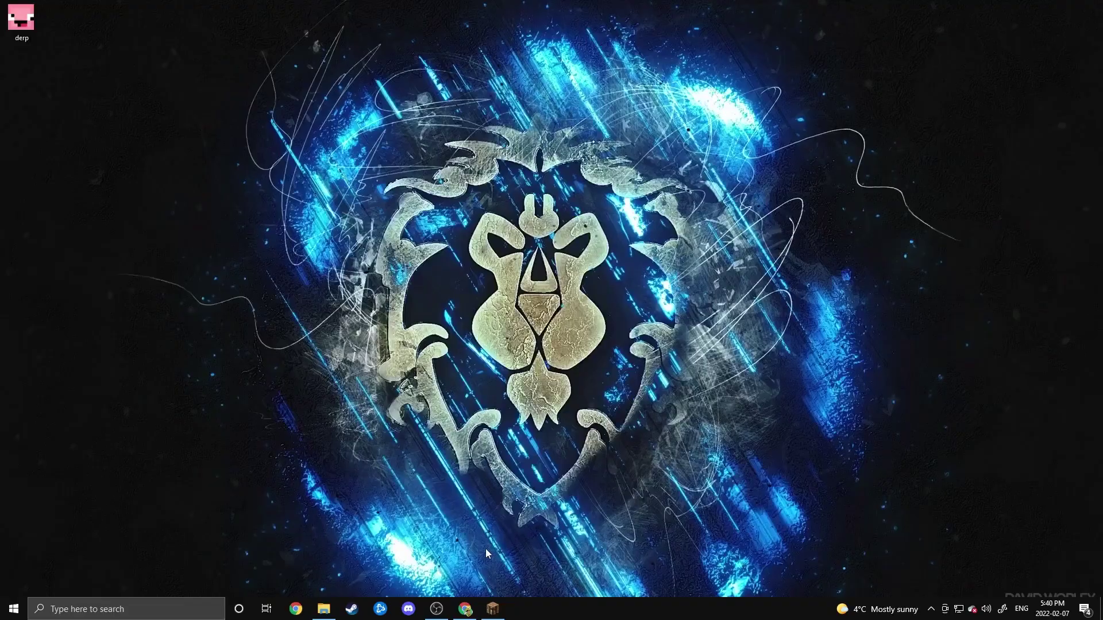
Open ffmpeg.org from the search results and view its secure connection and certificate details
{"action": "left_click", "coordinate": [466, 590]}
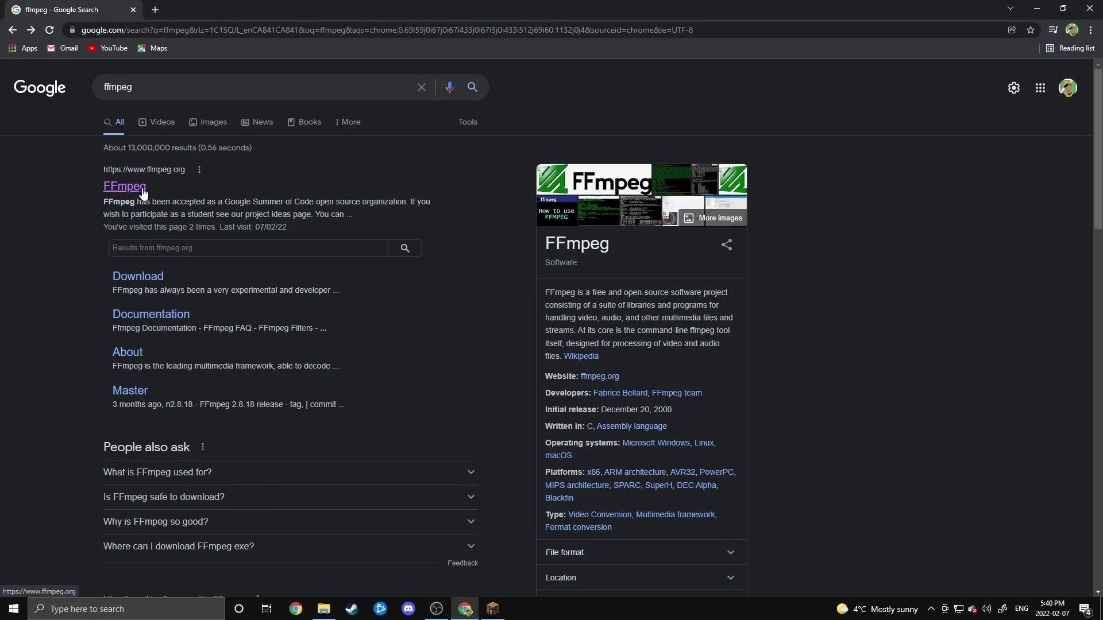
{"action": "left_click", "coordinate": [143, 190]}
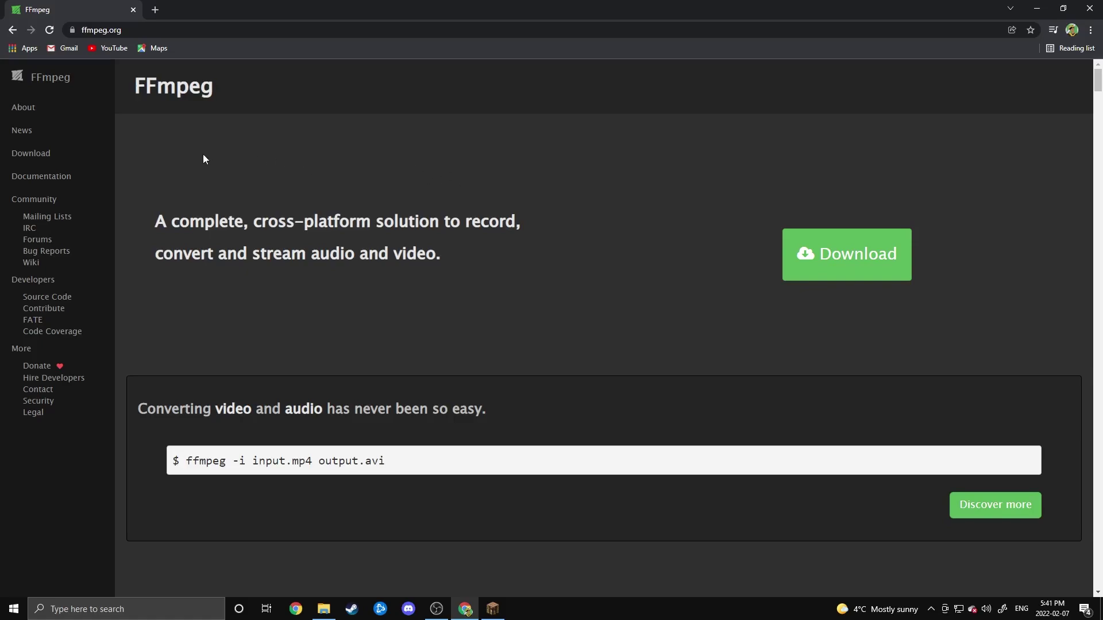
{"action": "left_click", "coordinate": [72, 31]}
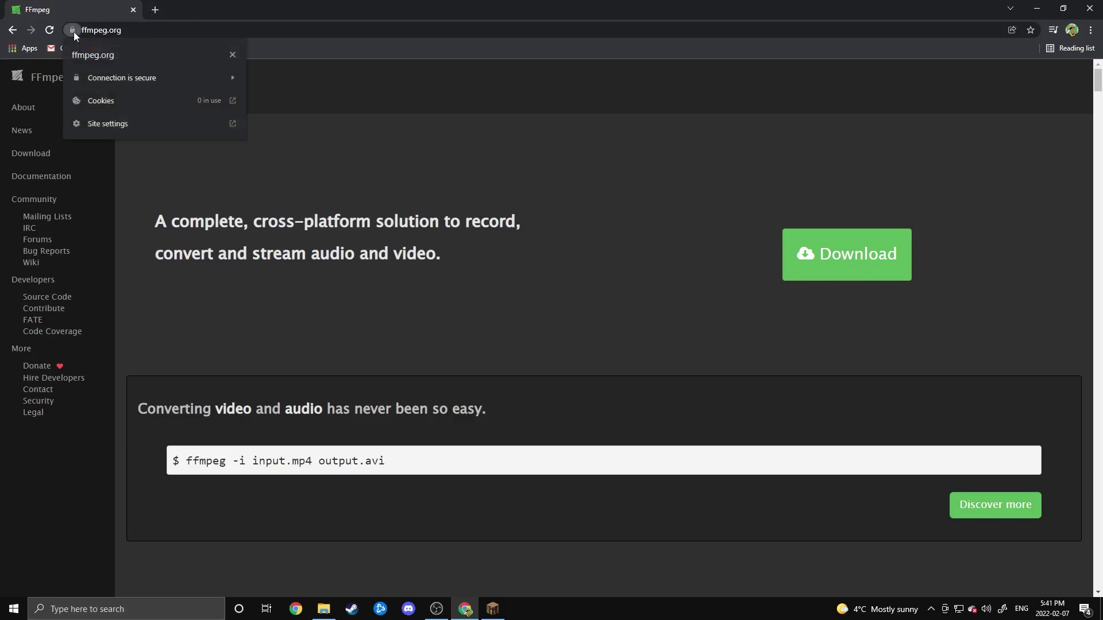
{"action": "left_click", "coordinate": [118, 77]}
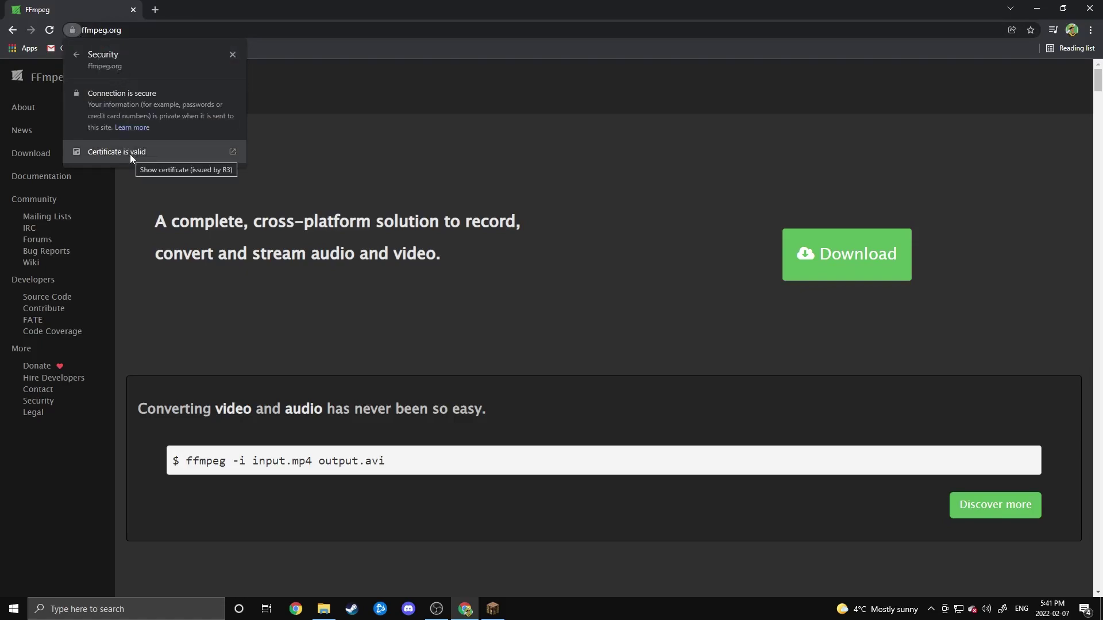